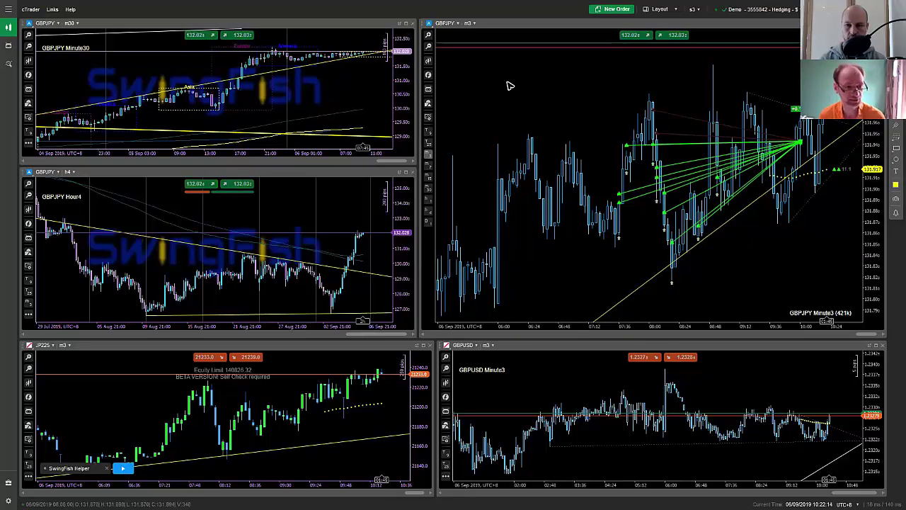
Browse the watchlist symbols available for the GBPJPY 3-minute chart and leave the symbol unchanged
right_click(507, 86)
mouse_move(550, 195)
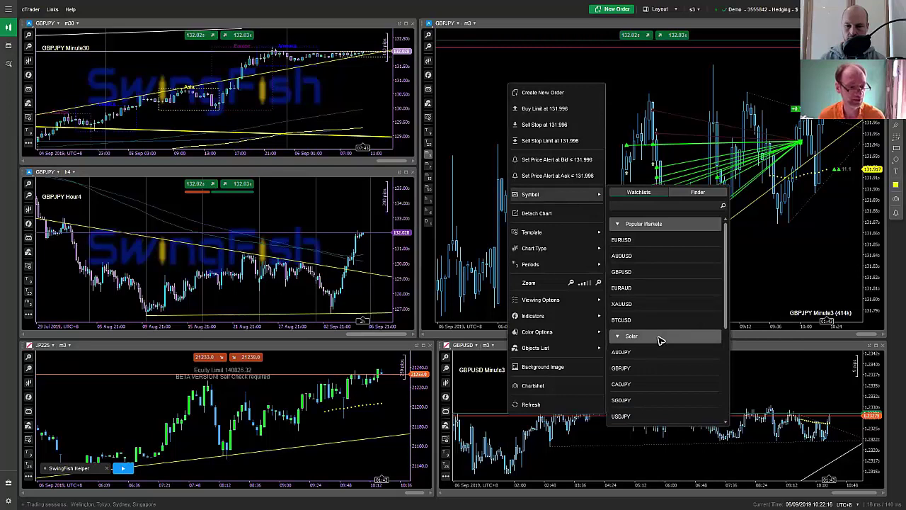
scroll(659, 340, down, 3)
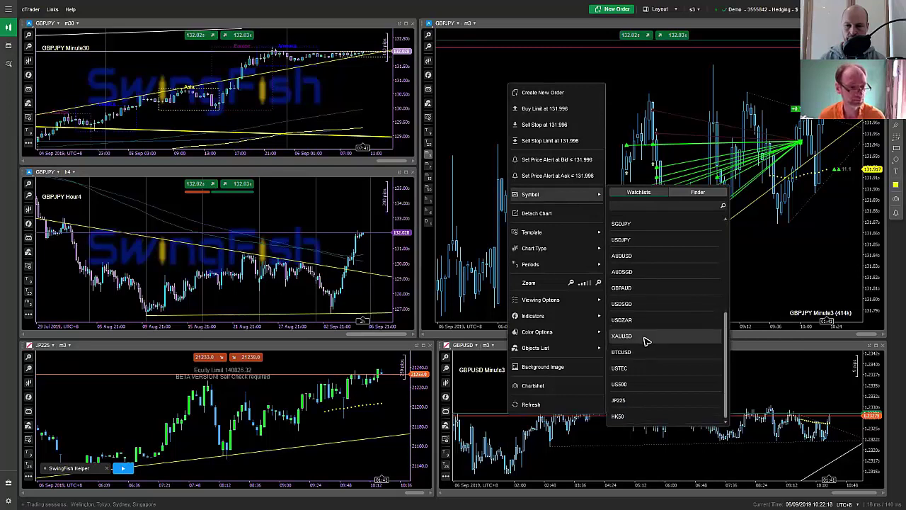
scroll(646, 341, up, 5)
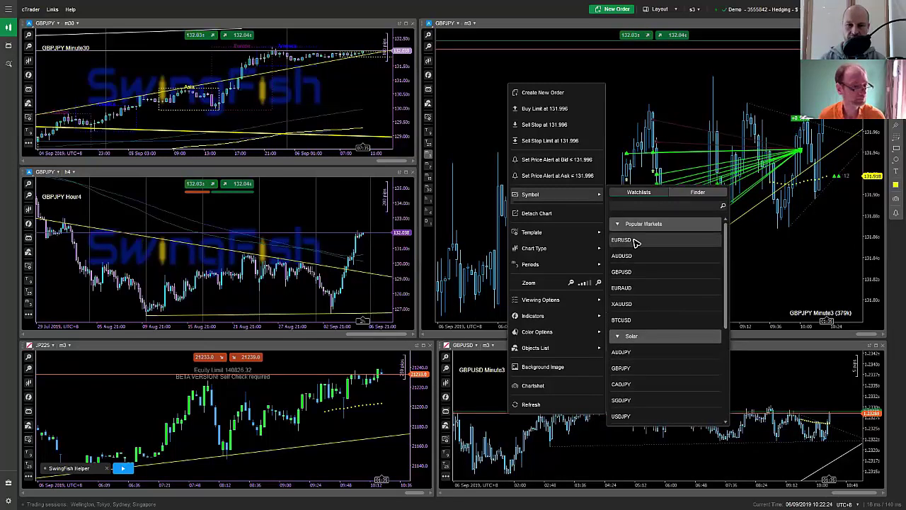
click(779, 259)
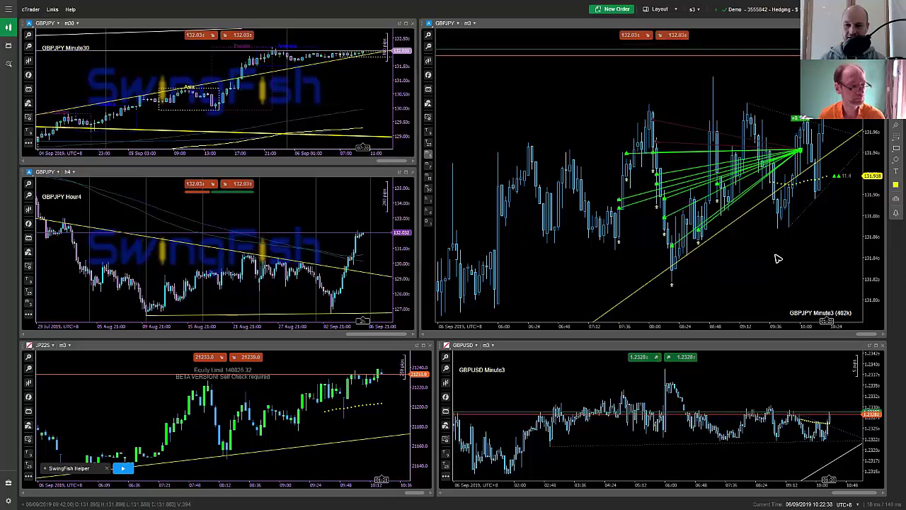
Maximize the GBPJPY 30-minute chart and inspect the latest candles along the rising yellow trendline with the crosshair
click(407, 23)
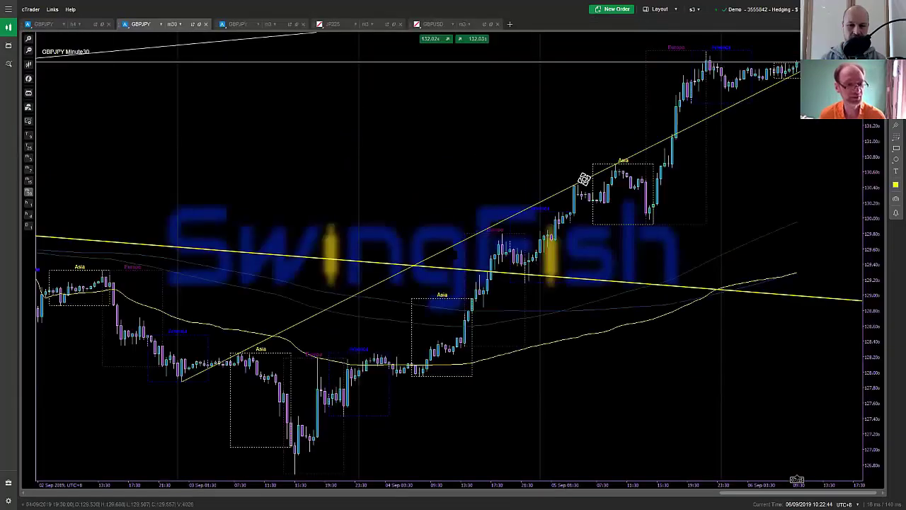
scroll(584, 178, up, 3)
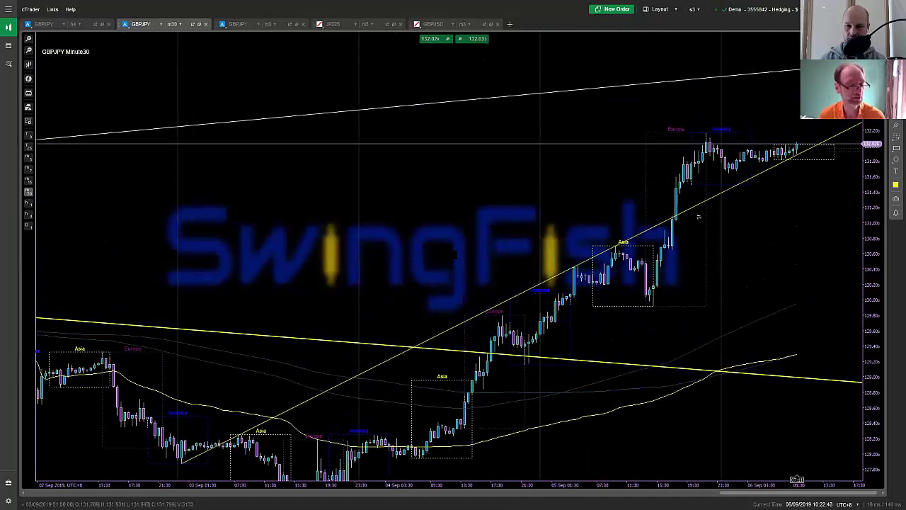
middle_click(785, 153)
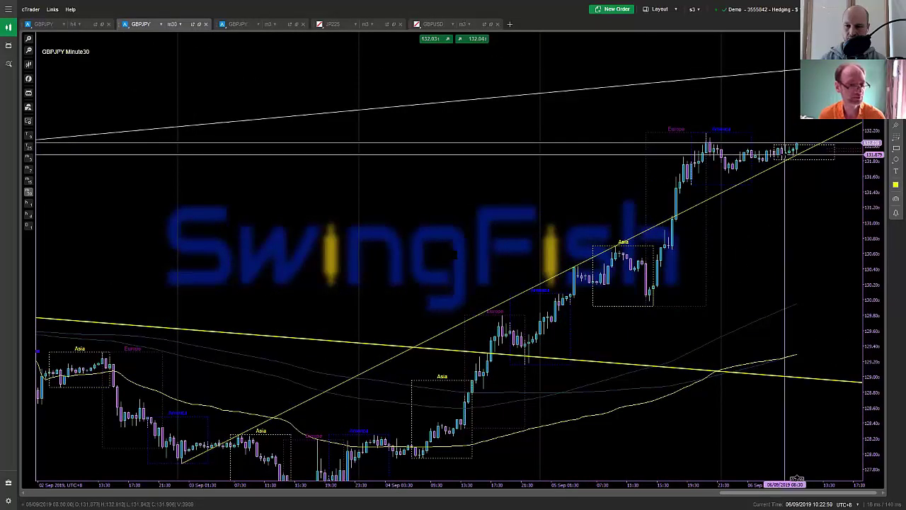
middle_click(784, 155)
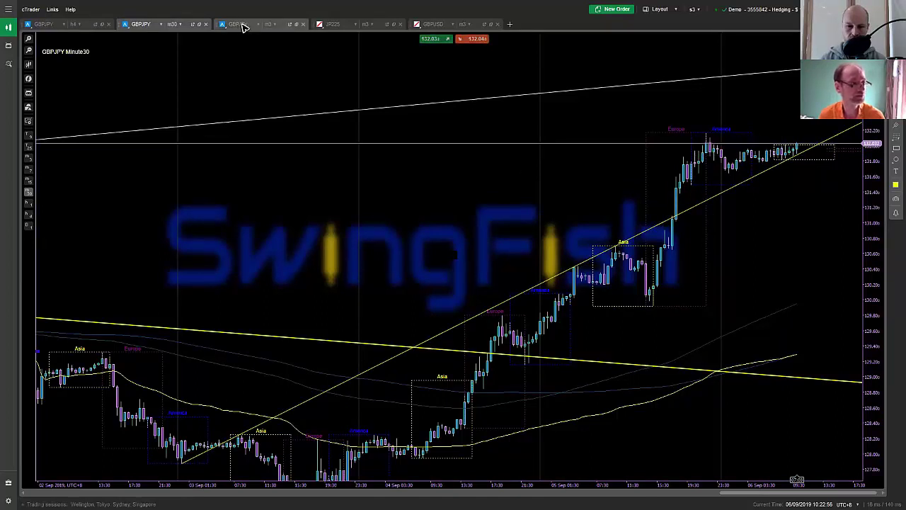
Switch to the GBPJPY 3-minute chart and examine the wider price history back to 5 September
key(ctrl+Tab)
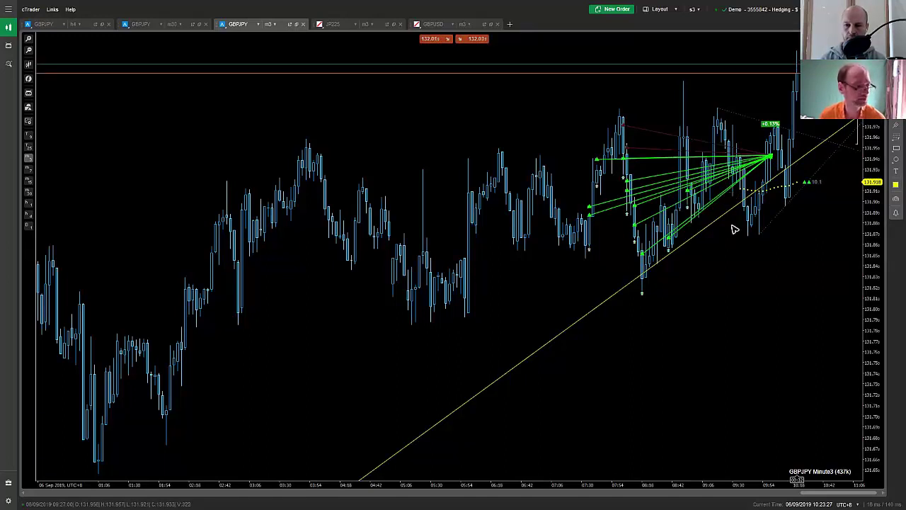
mouse_move(768, 191)
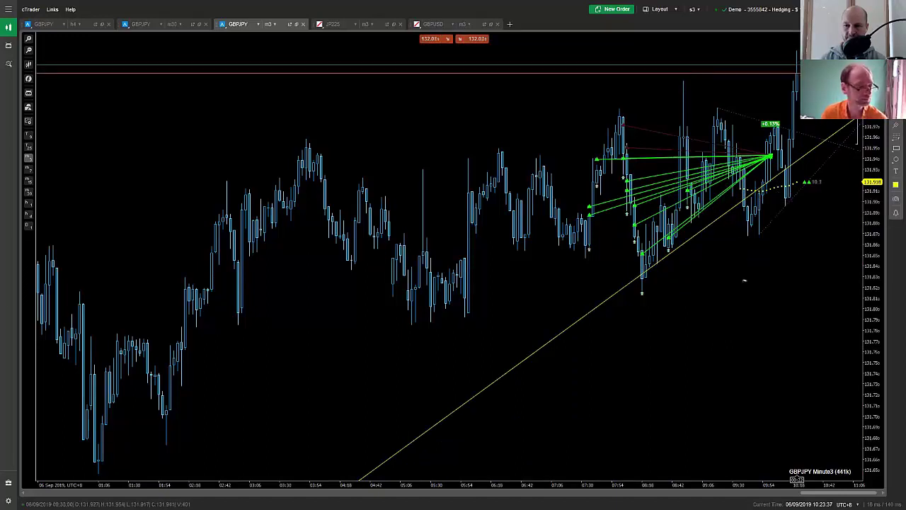
scroll(758, 292, down, 3)
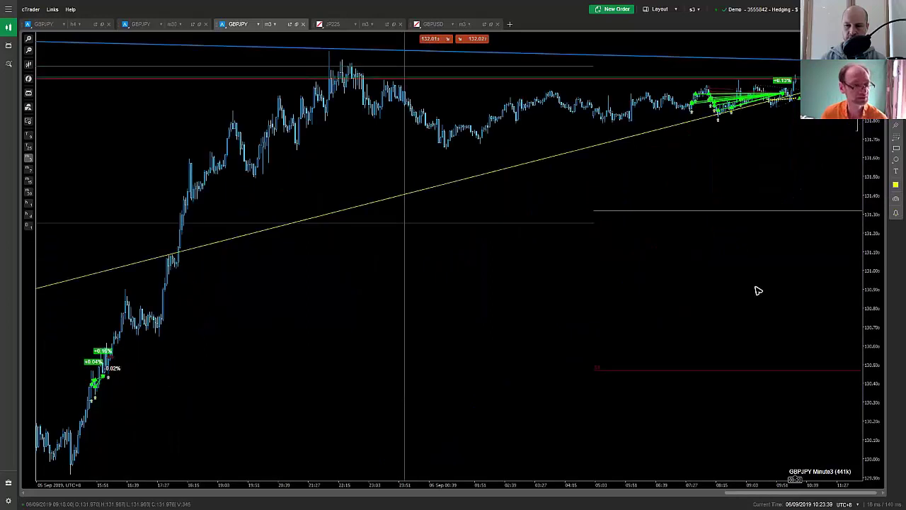
scroll(757, 290, up, 2)
scroll(757, 290, down, 2)
drag(700, 251, 632, 307)
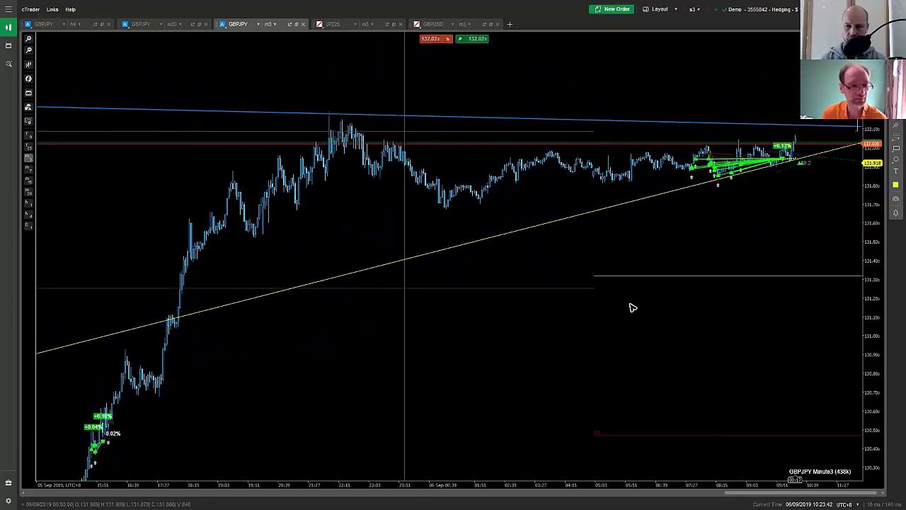
Review the GBPJPY 30-minute and 4-hour charts and return to the 3-minute chart
click(150, 25)
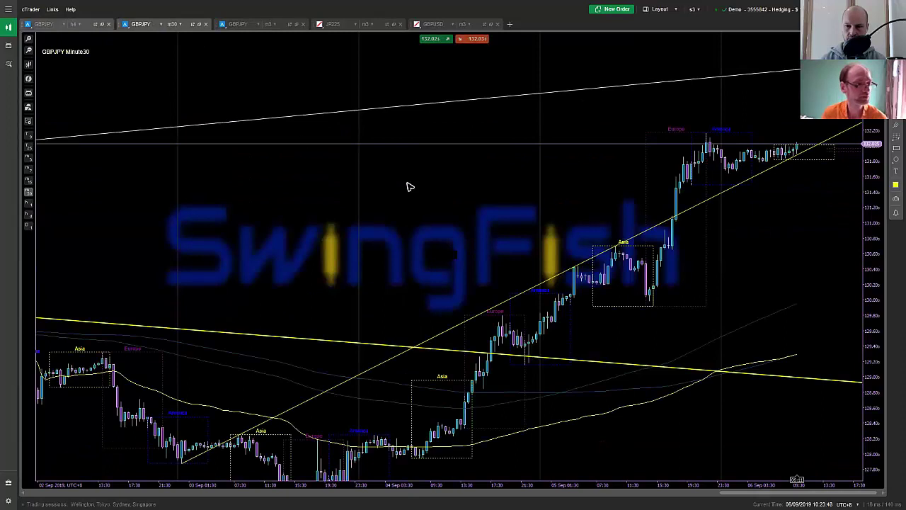
key(ctrl+shift+Tab)
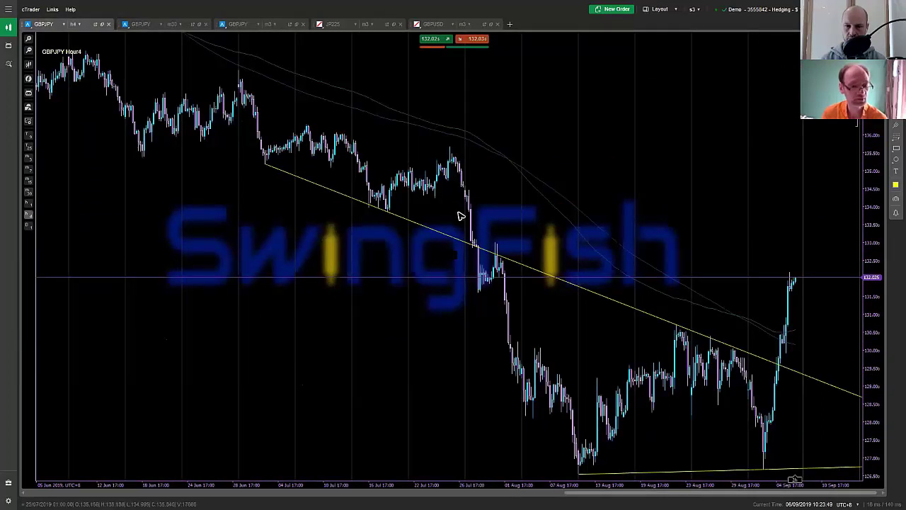
click(236, 25)
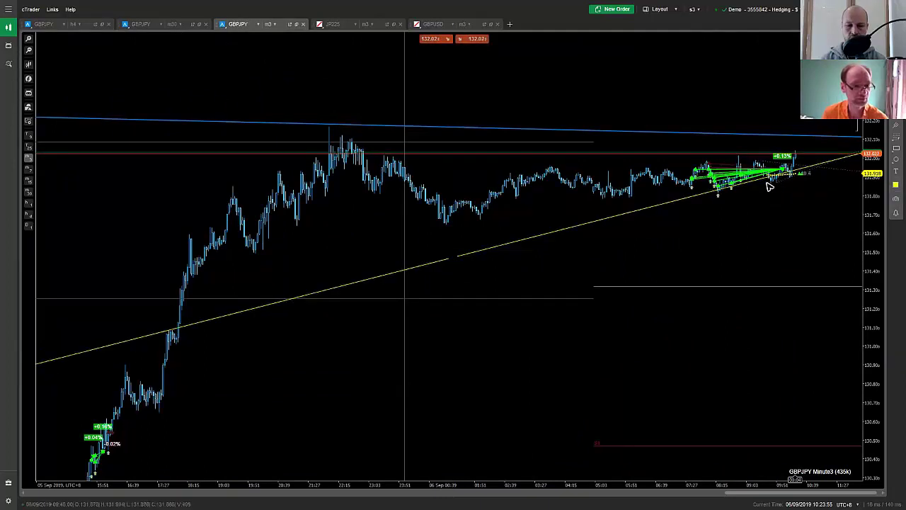
Set Show vWap History to Yes for the SwingFish Intra indicator on the GBPJPY 3-minute chart
right_click(781, 218)
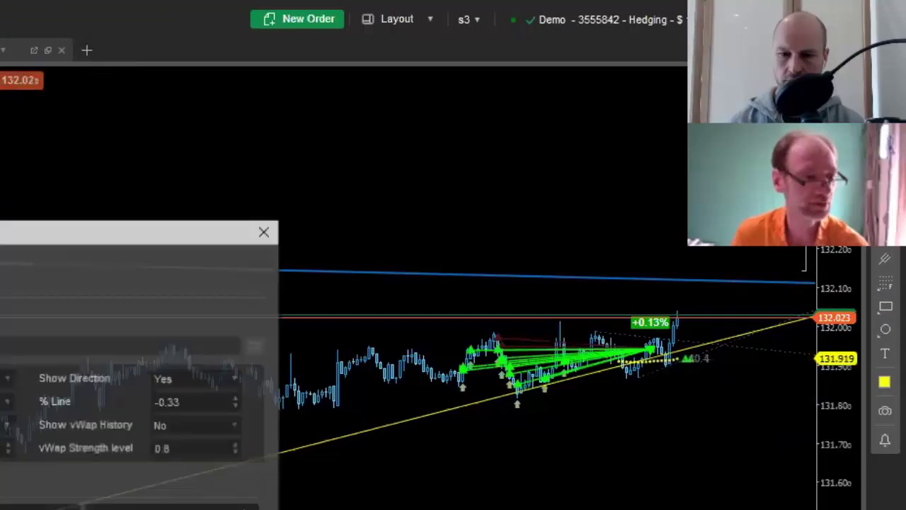
click(167, 428)
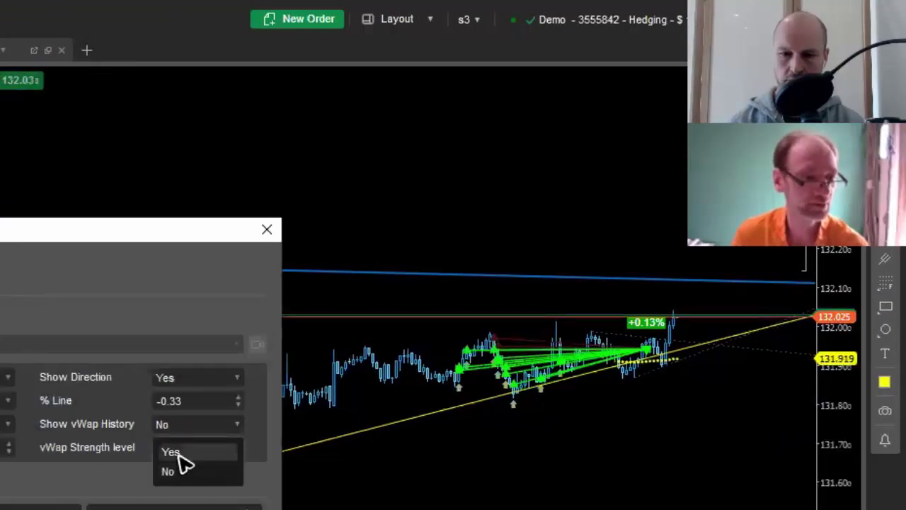
click(177, 453)
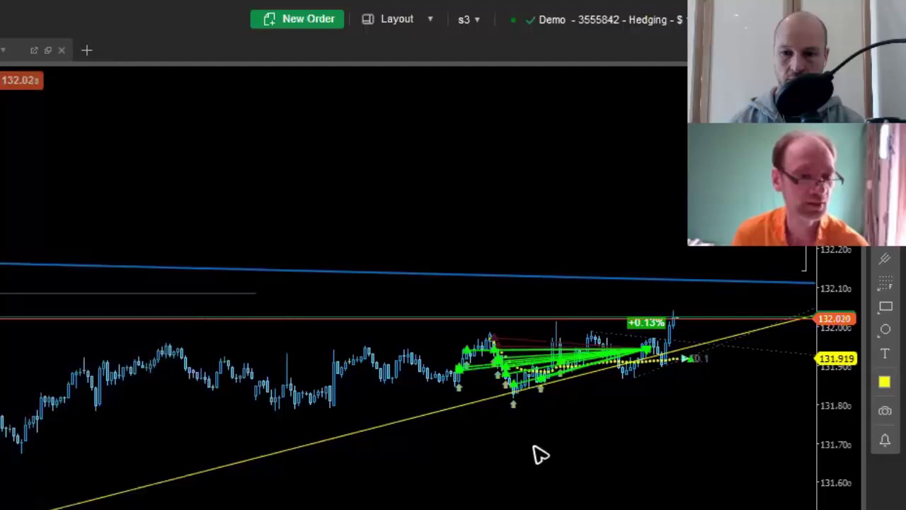
Examine the vWap history around the recent trades on the 3-minute chart and compare it with the 30-minute chart
scroll(391, 434, up, 2)
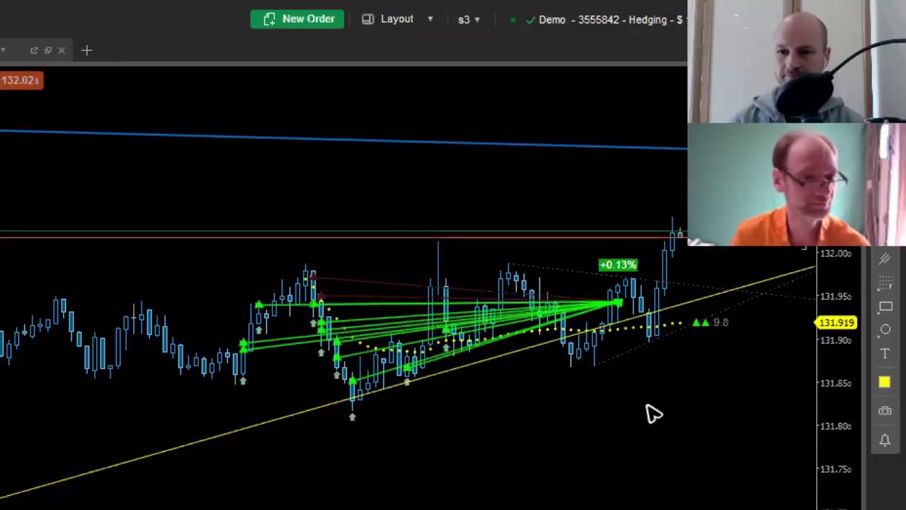
scroll(648, 419, down, 2)
scroll(648, 418, up, 2)
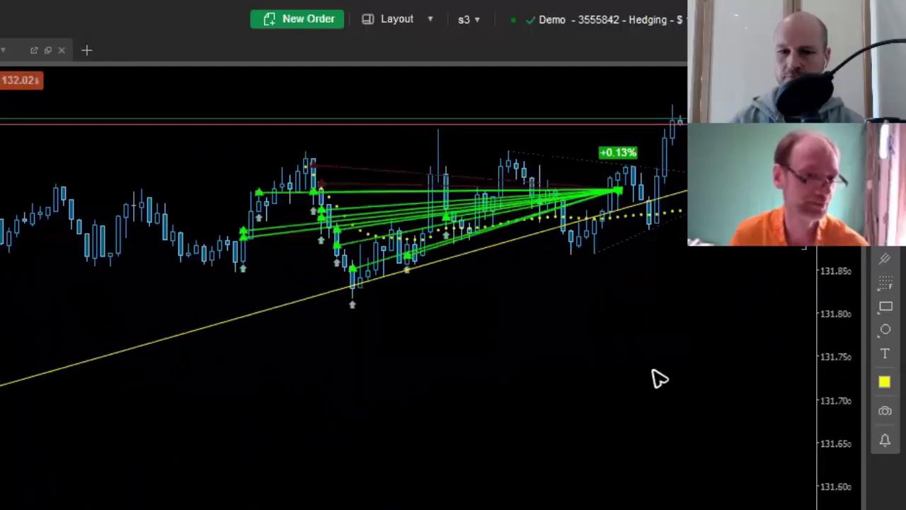
scroll(657, 376, up, 2)
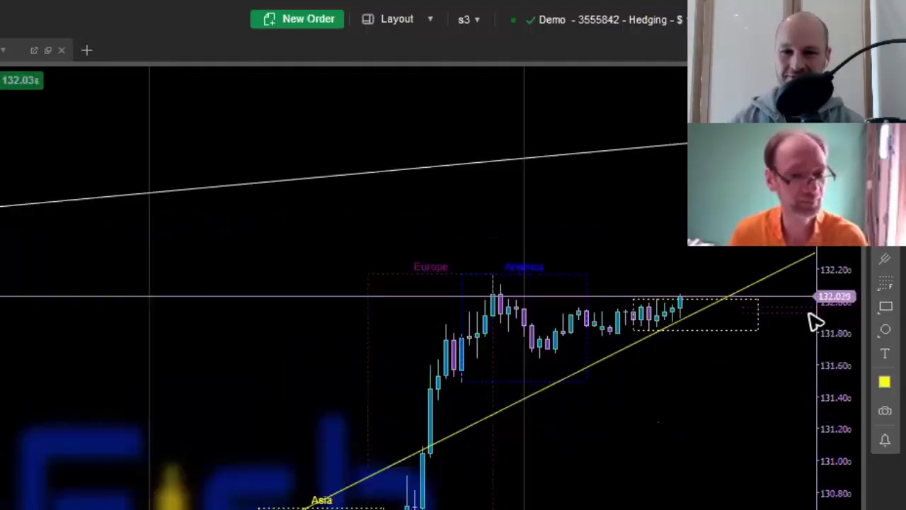
click(684, 318)
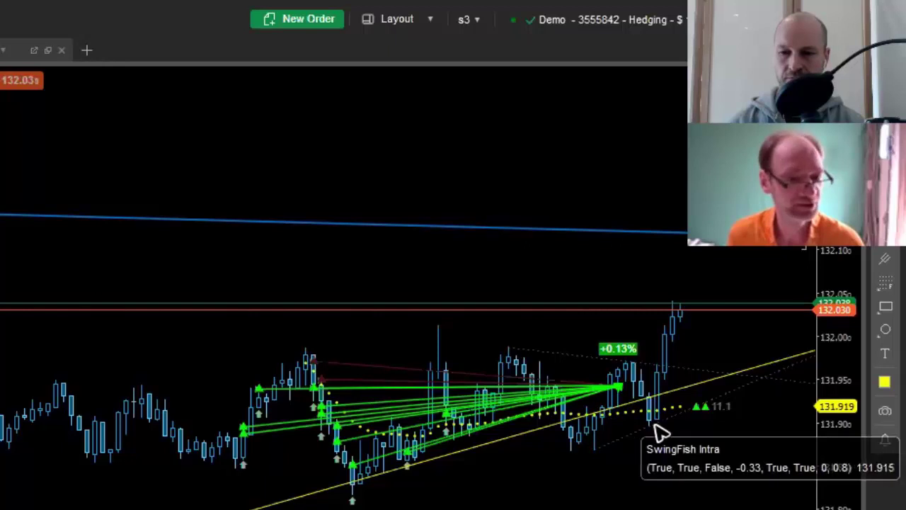
Hide the past trade lines and markers on the GBPJPY 3-minute chart through its viewing options
mouse_move(613, 390)
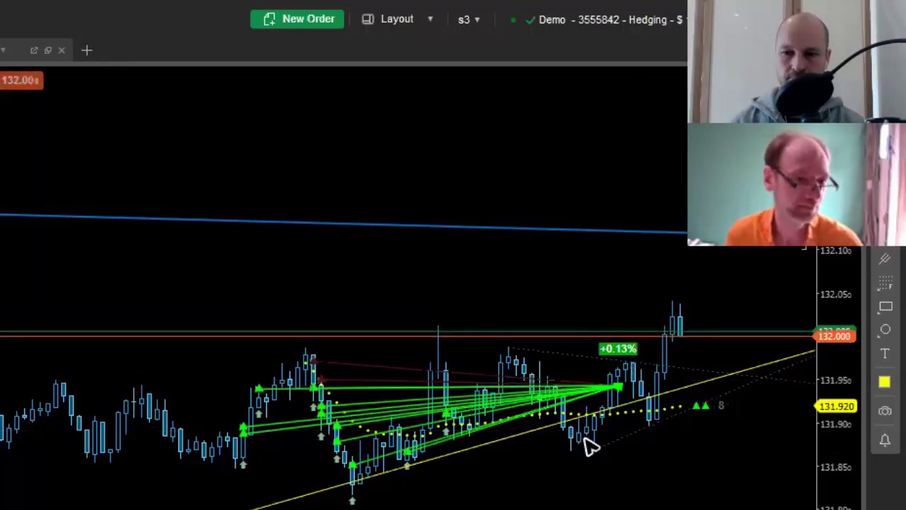
drag(645, 495, 536, 360)
right_click(433, 438)
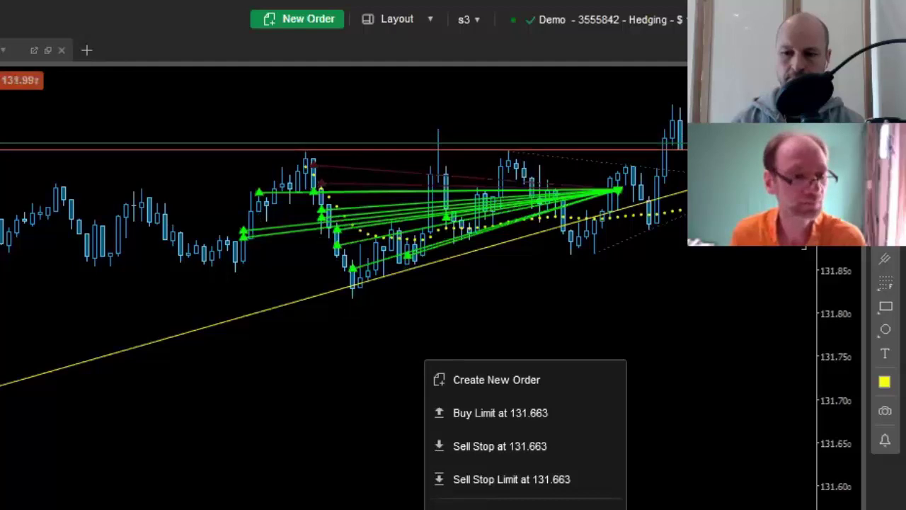
right_click(165, 507)
mouse_move(241, 459)
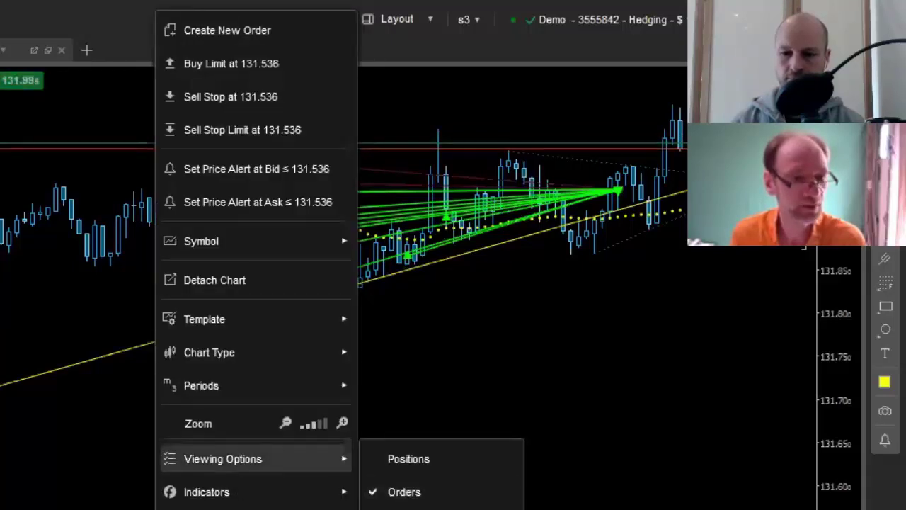
click(404, 491)
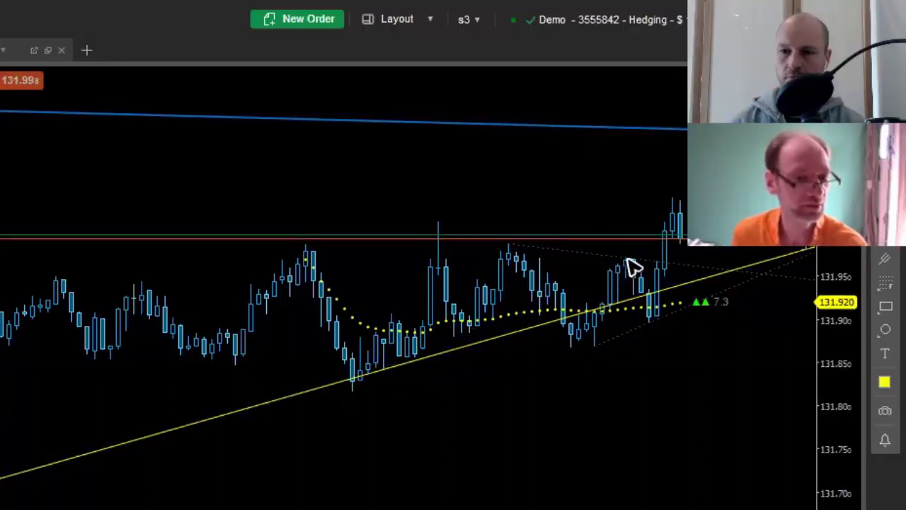
Measure the pip distance from the vWap dots to the latest pullback low, and from that low to the following high
mouse_move(653, 314)
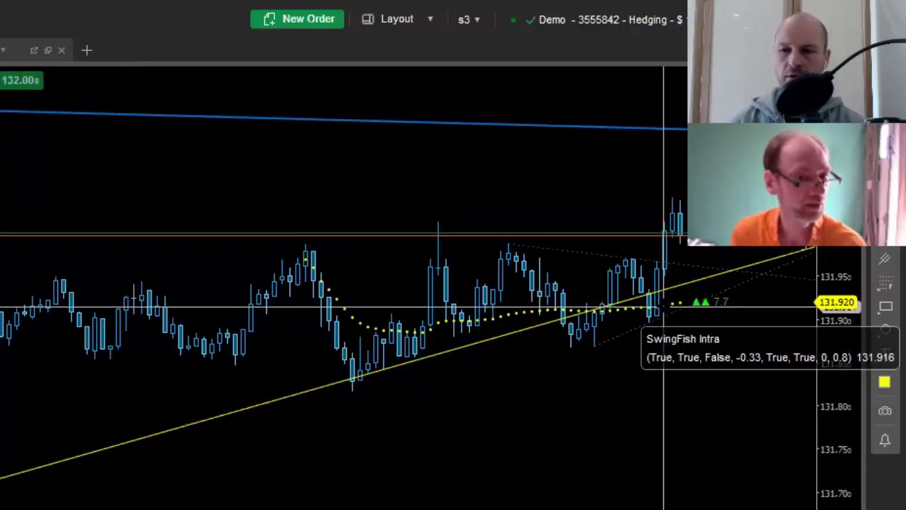
click(657, 310)
drag(658, 309, 661, 317)
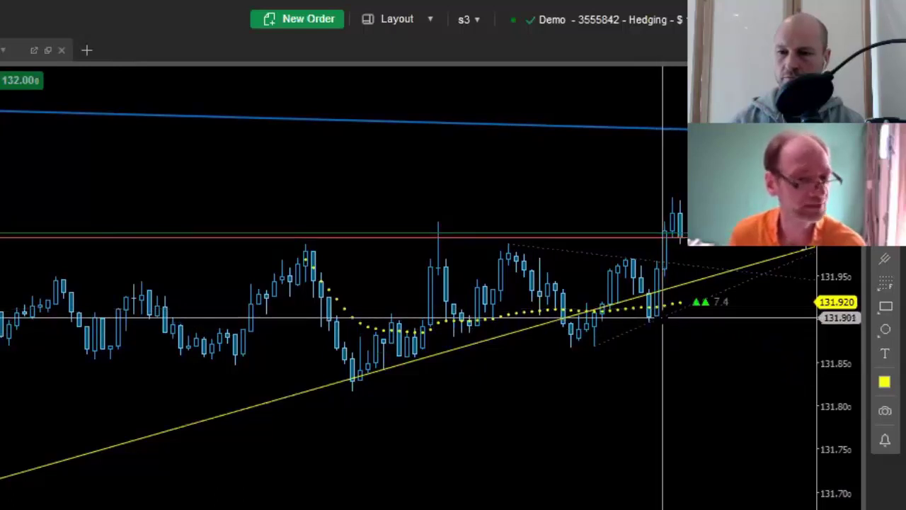
mouse_move(663, 312)
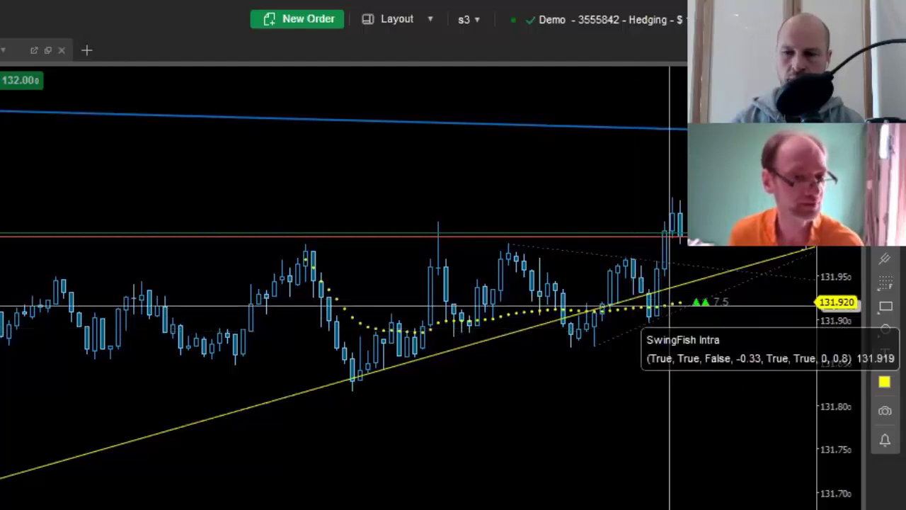
mouse_move(660, 310)
mouse_down()
mouse_move(660, 332)
mouse_move(660, 324)
mouse_up()
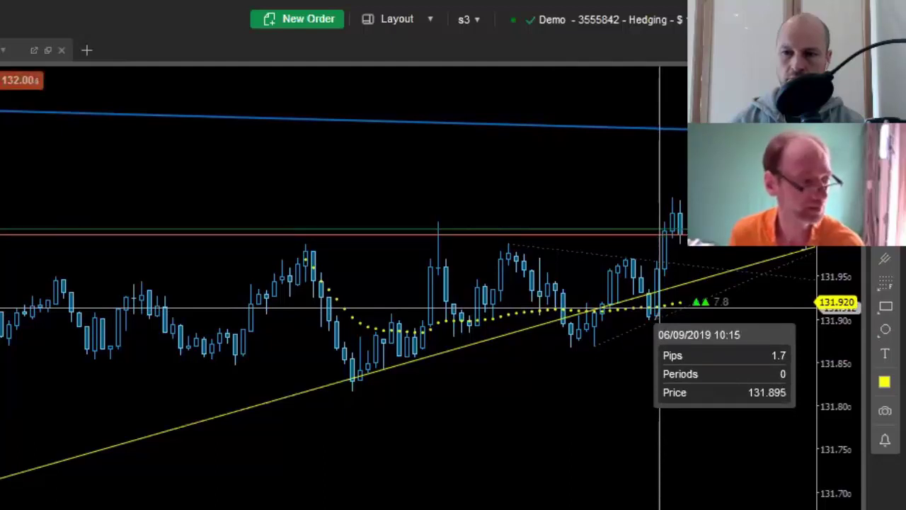
drag(659, 309, 654, 320)
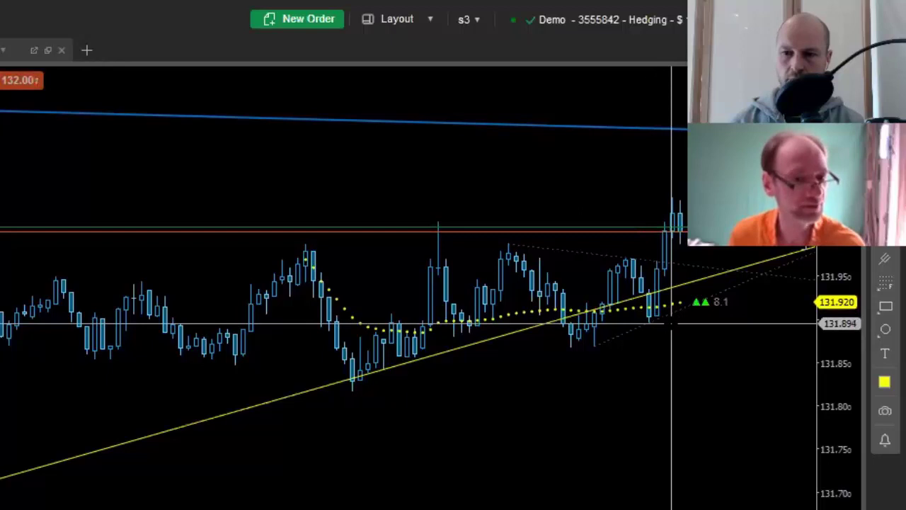
mouse_move(651, 311)
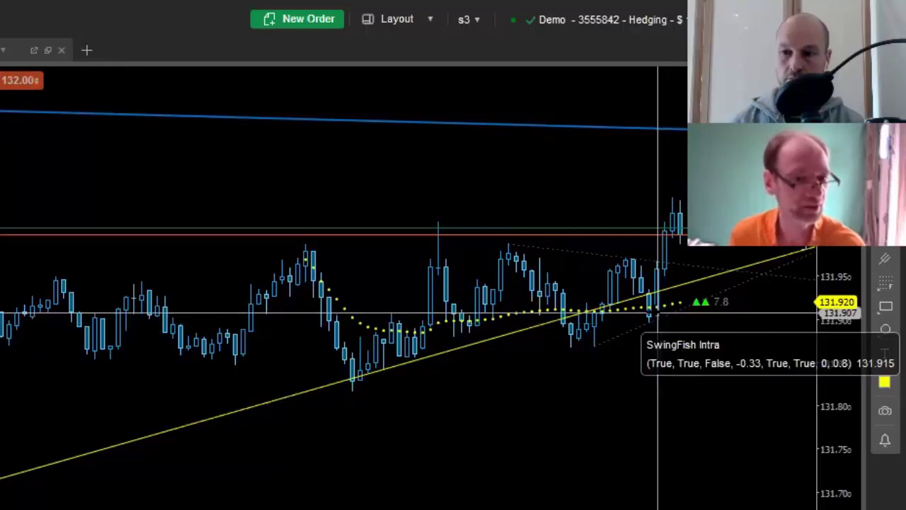
drag(652, 326, 676, 196)
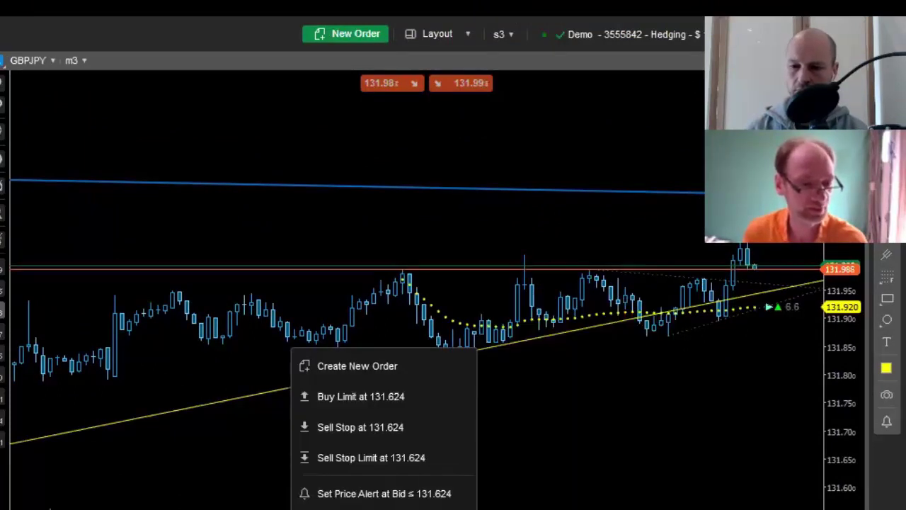
Check the SwingFish Intra indicator's settings, including the % Line value, on the GBPJPY 3-minute chart
click(258, 446)
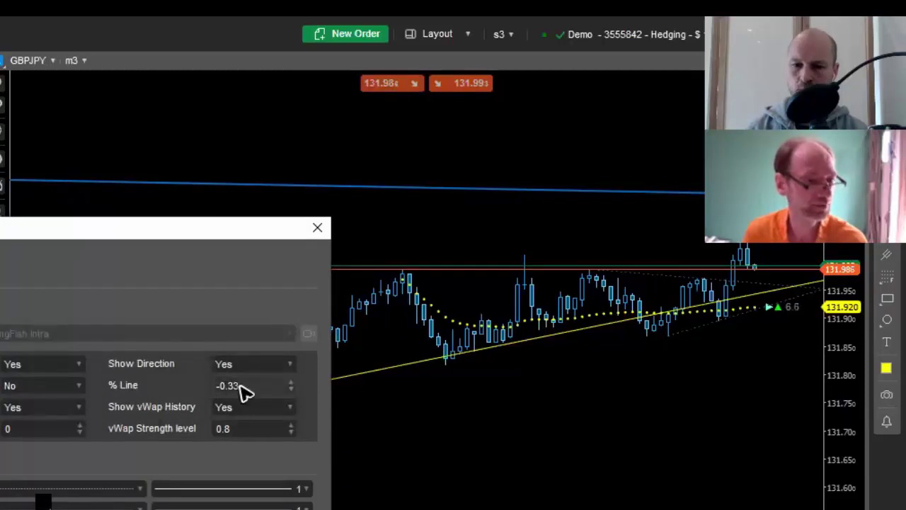
click(43, 502)
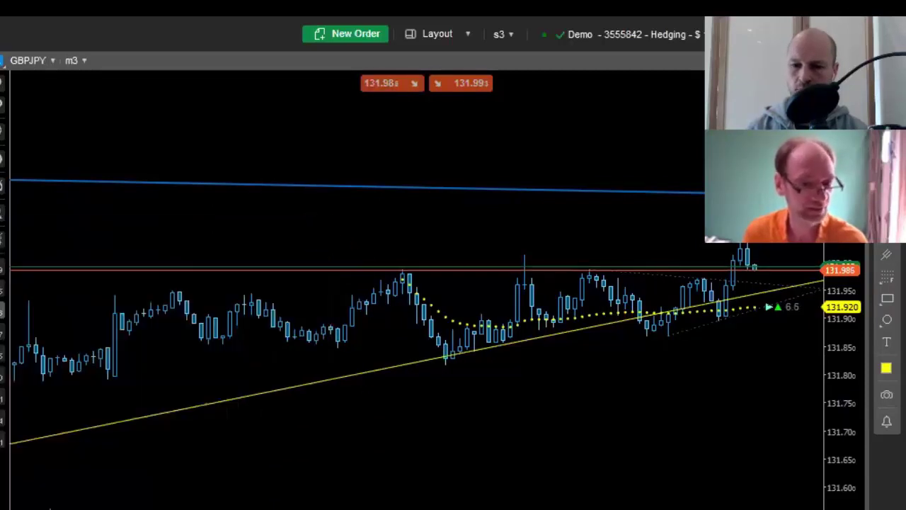